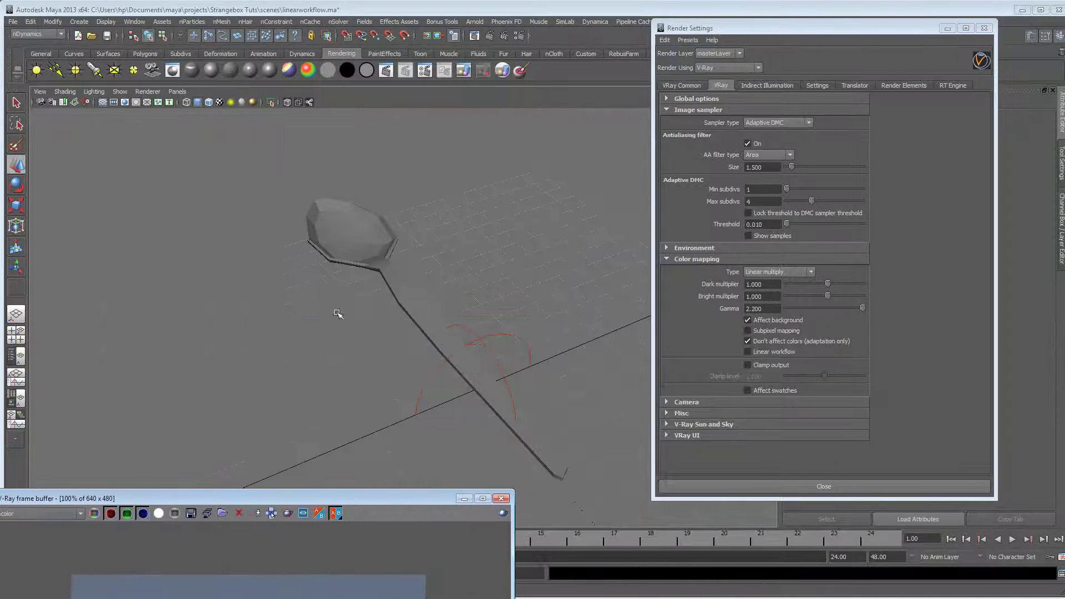
Select the spoon model in the viewport
{"action": "left_click", "coordinate": [353, 249]}
Render the spoon in the V-Ray frame buffer, enlarge that window and close Render Settings
{"action": "left_click", "coordinate": [474, 35]}
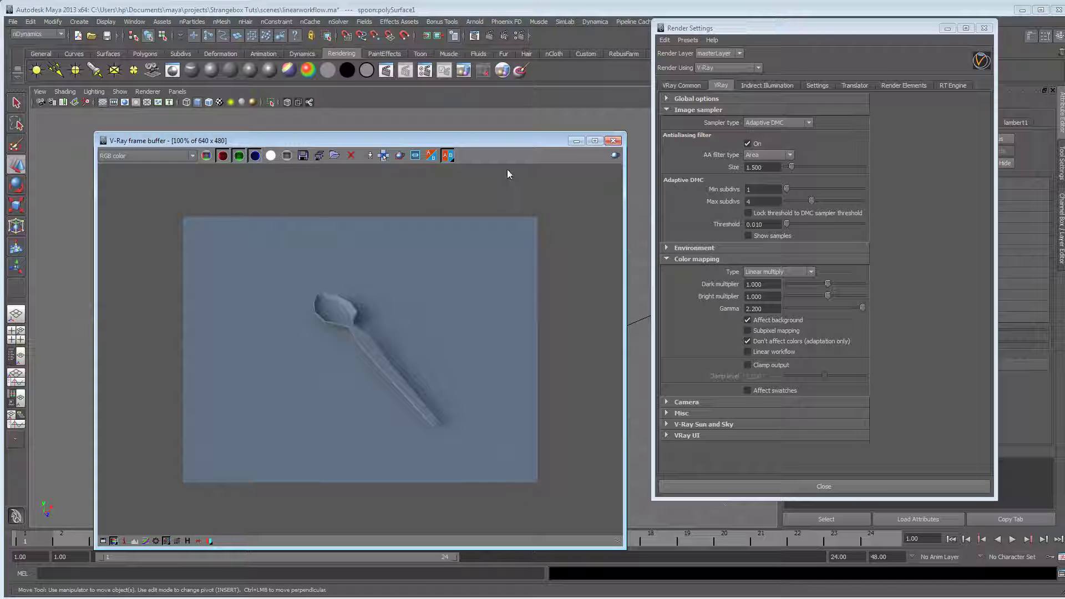
{"action": "left_click_drag", "start_coordinate": [507, 133], "coordinate": [510, 90]}
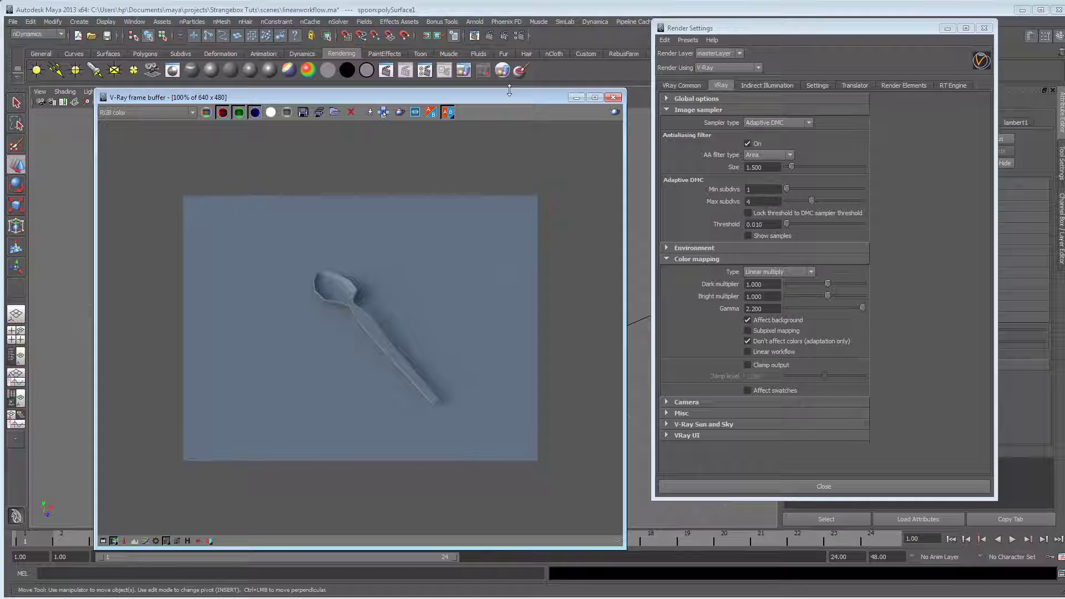
{"action": "left_click", "coordinate": [985, 28]}
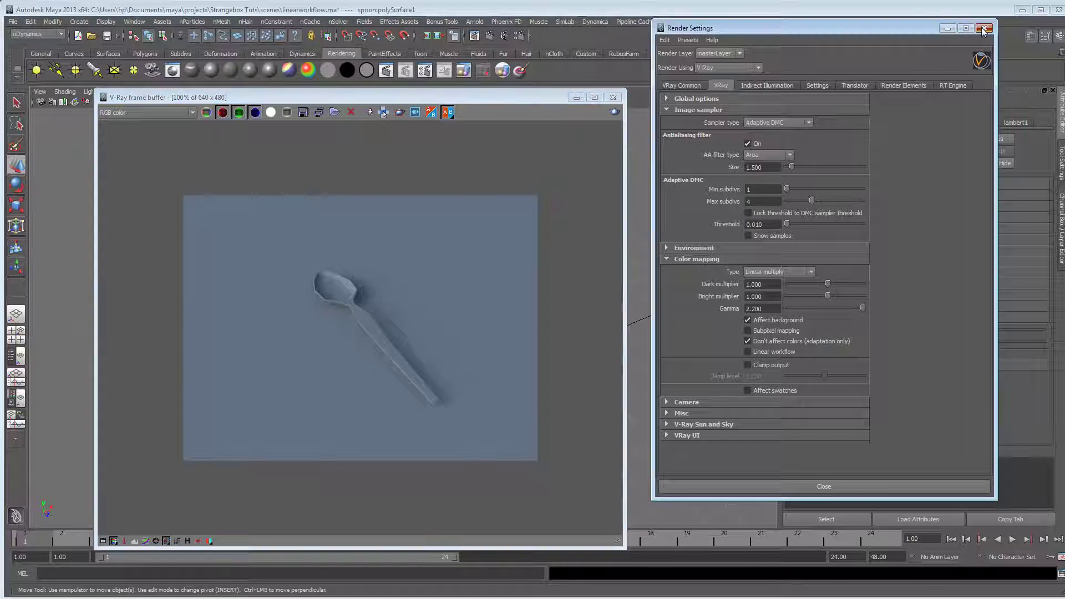
{"action": "left_click_drag", "start_coordinate": [547, 93], "coordinate": [955, 91]}
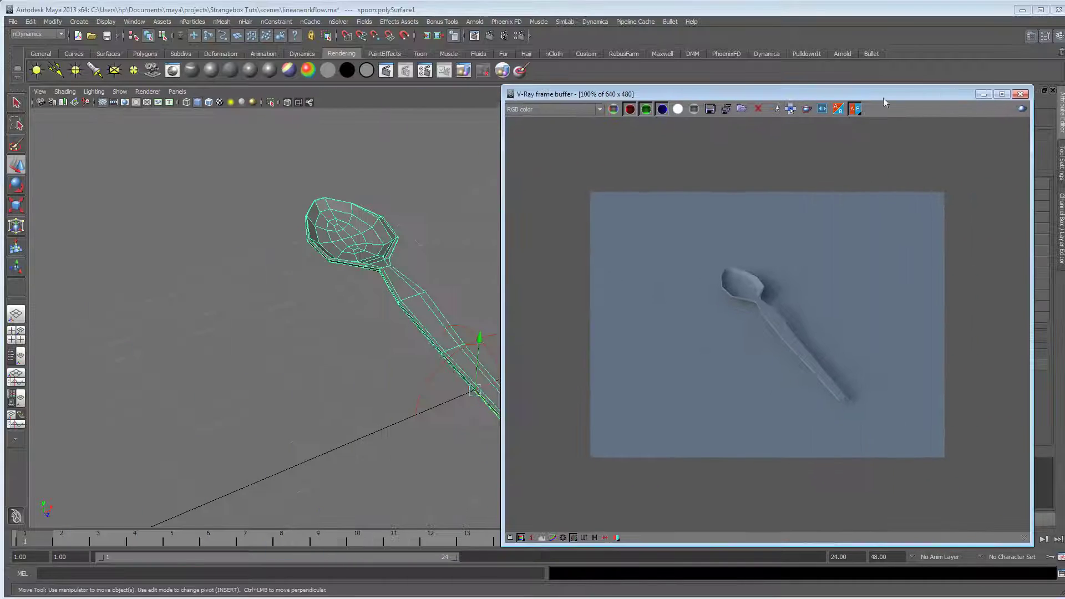
Orbit the viewport to low and side angles to inspect the spoon's faceted bowl
{"action": "left_click_drag", "start_coordinate": [335, 290], "coordinate": [278, 297], "text": "alt"}
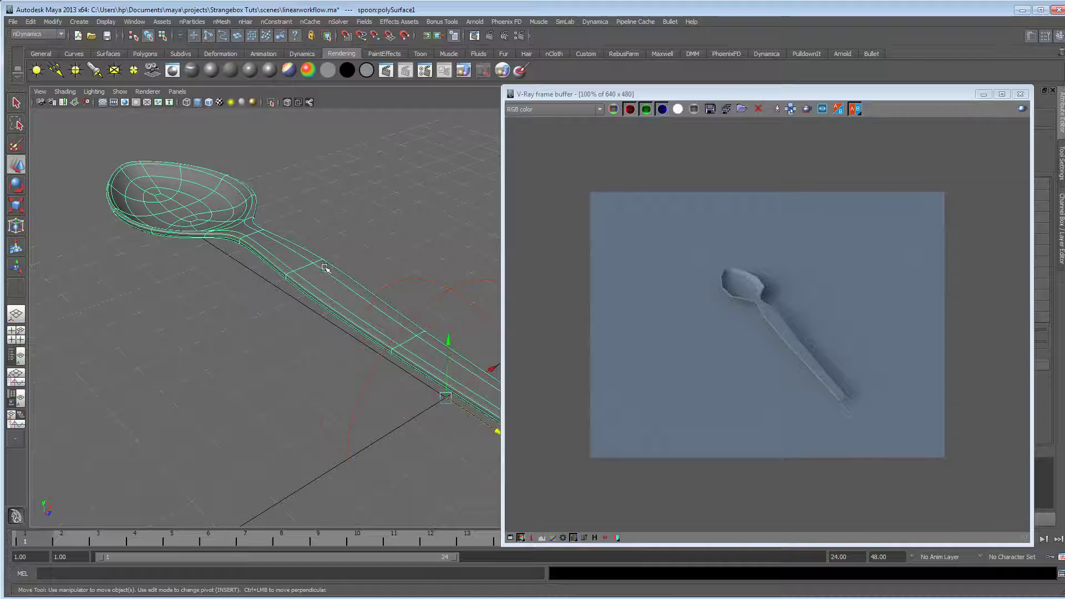
{"action": "left_click_drag", "start_coordinate": [354, 268], "coordinate": [322, 269], "text": "alt"}
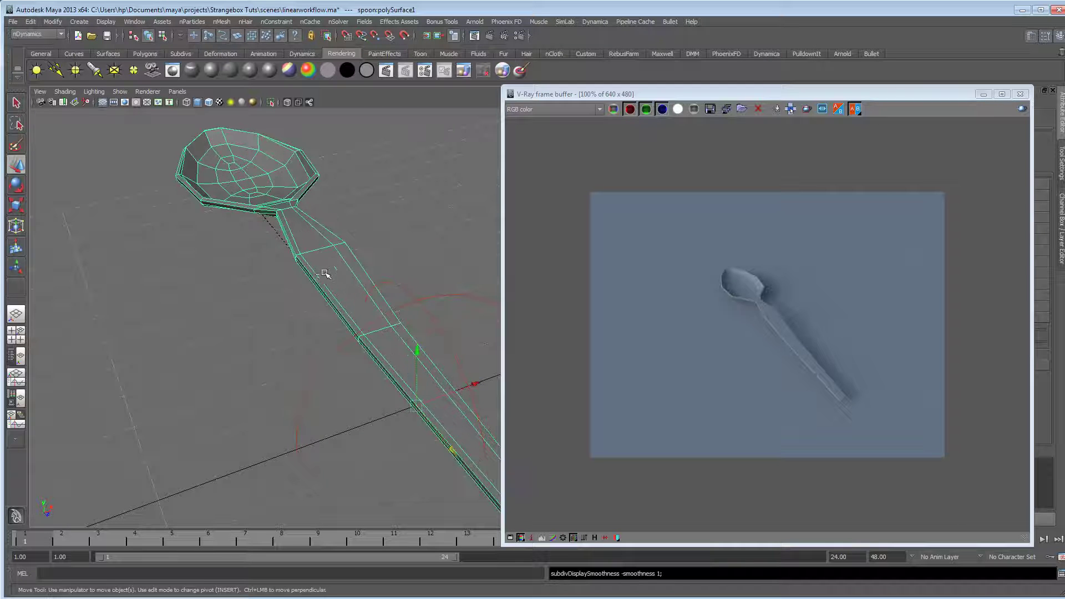
{"action": "middle_click_drag", "start_coordinate": [322, 269], "coordinate": [313, 268], "text": "alt"}
{"action": "mouse_move", "coordinate": [312, 268]}
{"action": "left_mouse_down", "text": "alt"}
{"action": "mouse_move", "coordinate": [271, 257]}
{"action": "mouse_move", "coordinate": [319, 241]}
{"action": "mouse_move", "coordinate": [332, 253]}
{"action": "mouse_move", "coordinate": [310, 251]}
{"action": "mouse_move", "coordinate": [312, 261]}
{"action": "left_mouse_up", "text": "alt"}
Bring up the Attribute Editor for the spoon's shape node with Ctrl+A and shift the frame buffer aside
{"action": "key", "text": "ctrl+a"}
{"action": "left_click_drag", "start_coordinate": [672, 97], "coordinate": [282, 106]}
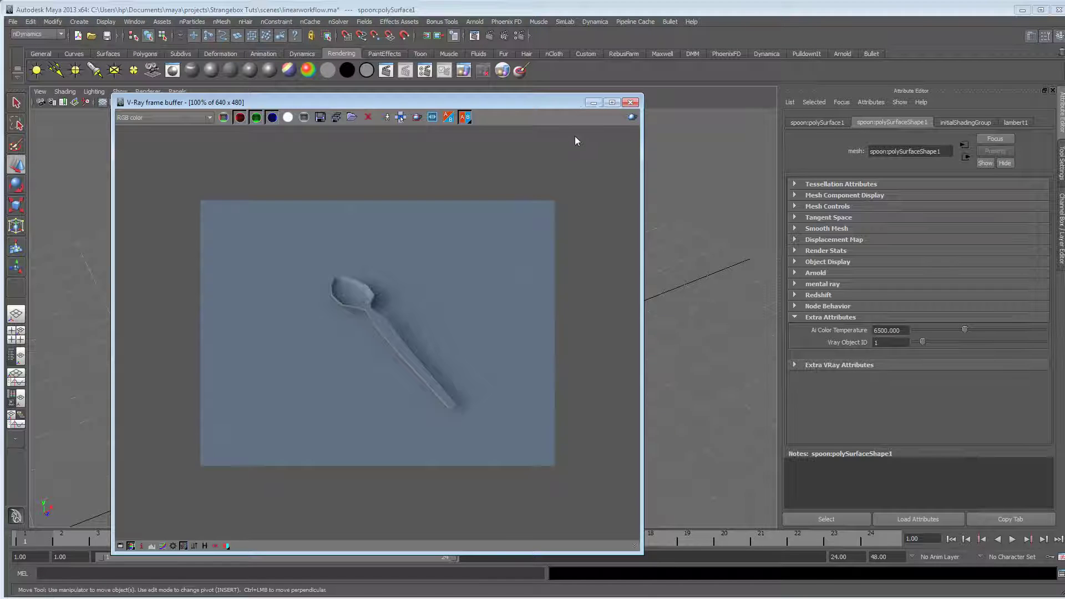
{"action": "left_click_drag", "start_coordinate": [511, 103], "coordinate": [511, 455]}
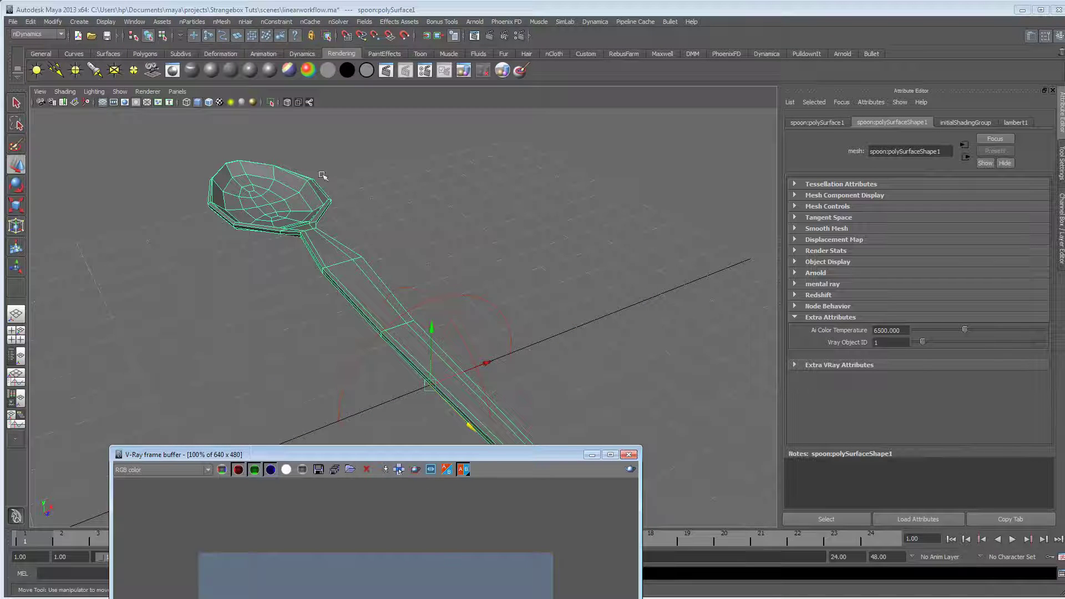
{"action": "left_click_drag", "start_coordinate": [417, 458], "coordinate": [413, 364]}
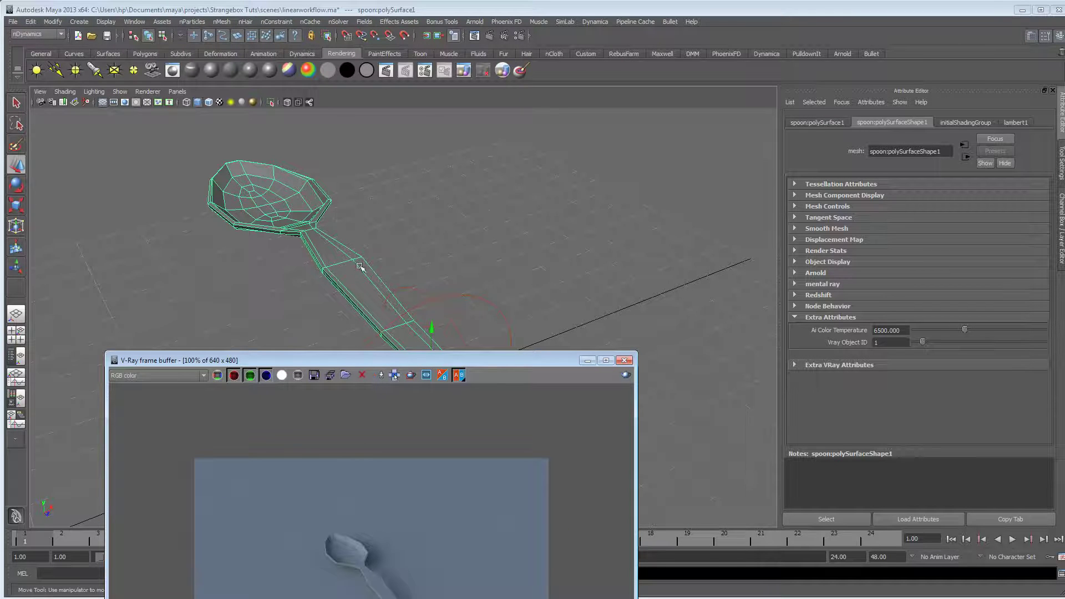
{"action": "left_click_drag", "start_coordinate": [394, 366], "coordinate": [385, 442]}
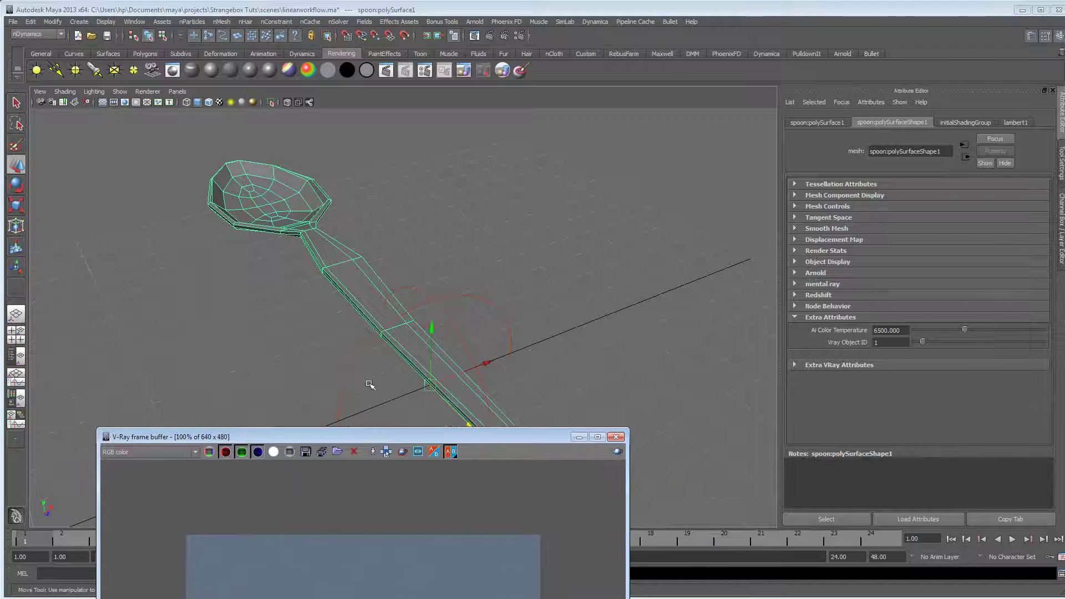
Rearrange the view and frame buffer, then bring up the Attributes > VRay menu
{"action": "middle_click_drag", "start_coordinate": [299, 292], "coordinate": [328, 285], "text": "alt"}
{"action": "left_click_drag", "start_coordinate": [329, 286], "coordinate": [333, 316], "text": "alt"}
{"action": "left_click_drag", "start_coordinate": [385, 440], "coordinate": [403, 99]}
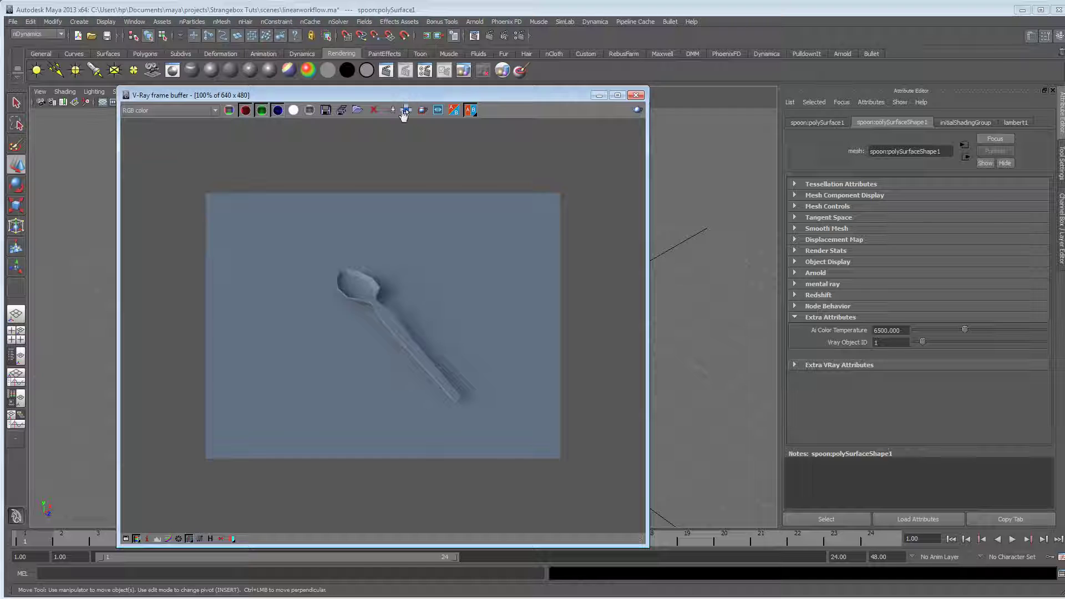
{"action": "left_click_drag", "start_coordinate": [584, 95], "coordinate": [420, 124]}
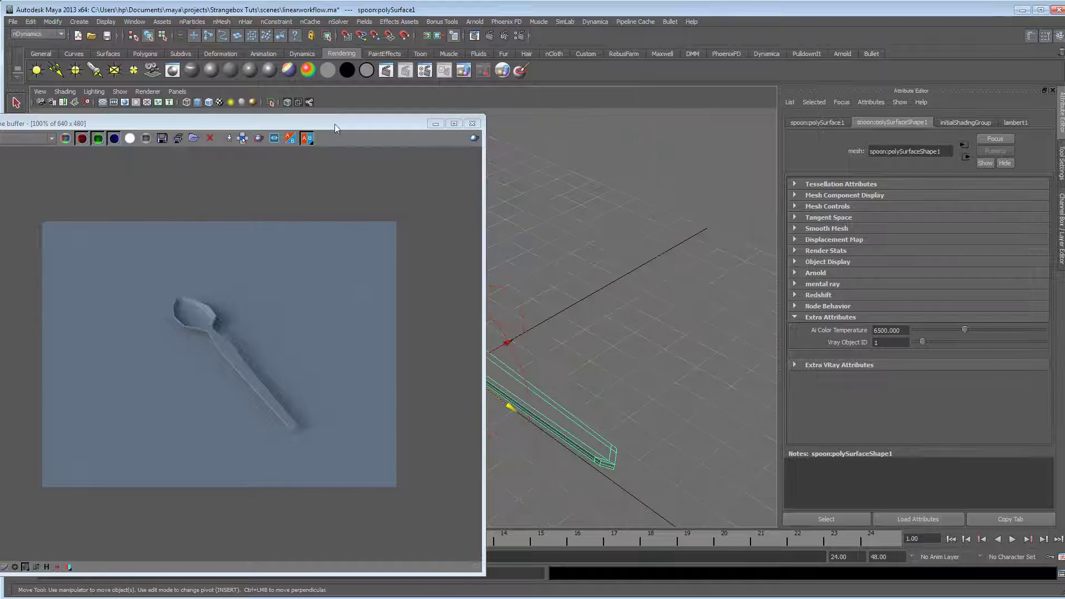
{"action": "left_click_drag", "start_coordinate": [336, 129], "coordinate": [472, 127]}
{"action": "left_click", "coordinate": [870, 102]}
Add V-Ray Round Edges attributes to the spoon mesh and expand its Extra Attributes
{"action": "mouse_move", "coordinate": [878, 145]}
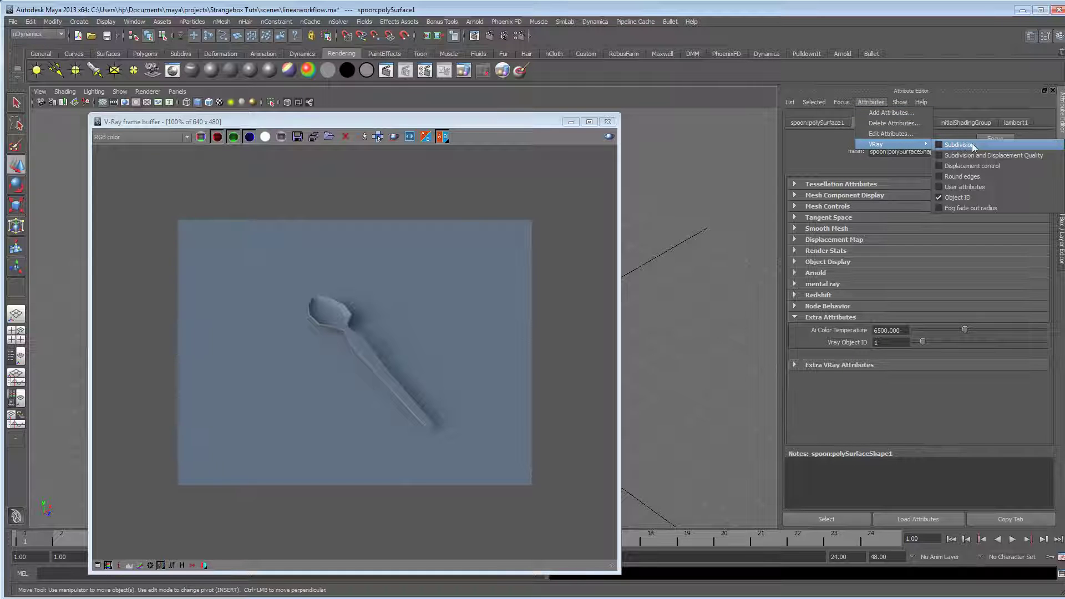
{"action": "left_click", "coordinate": [971, 178]}
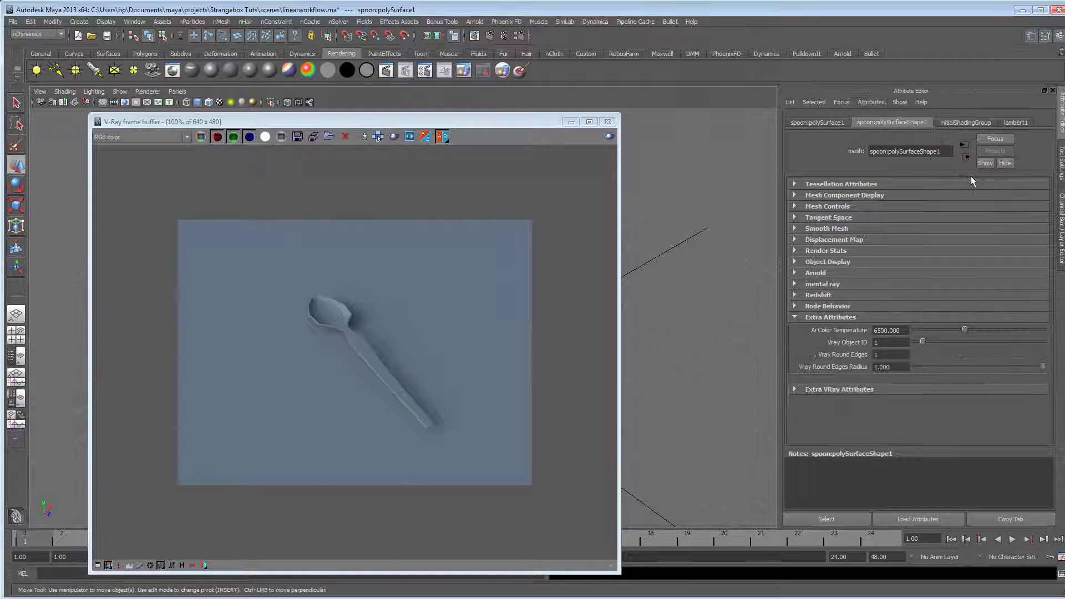
{"action": "left_click", "coordinate": [849, 389]}
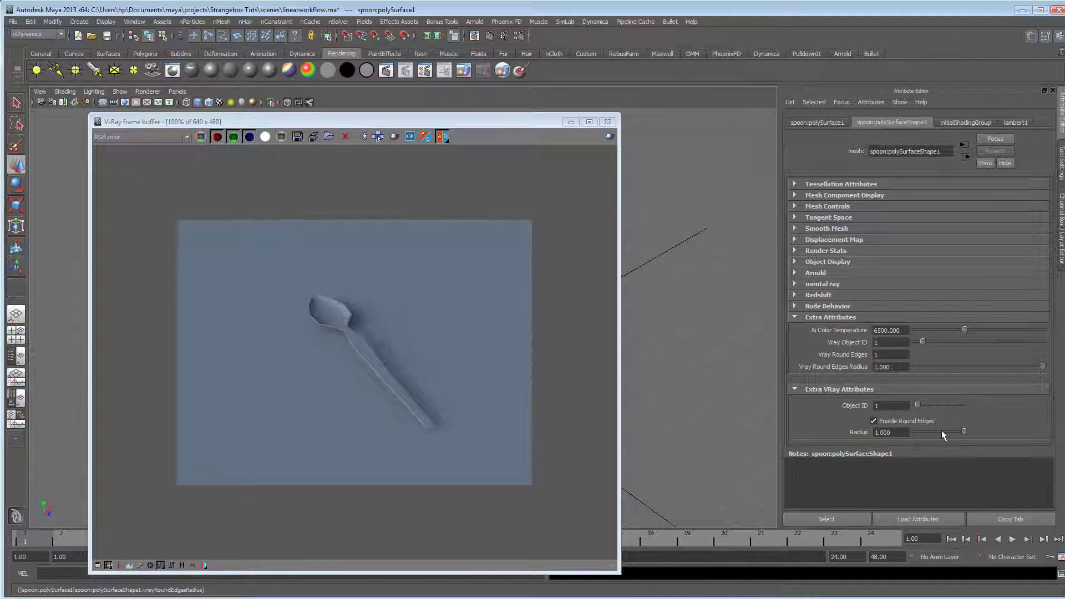
{"action": "left_click_drag", "start_coordinate": [510, 129], "coordinate": [522, 115]}
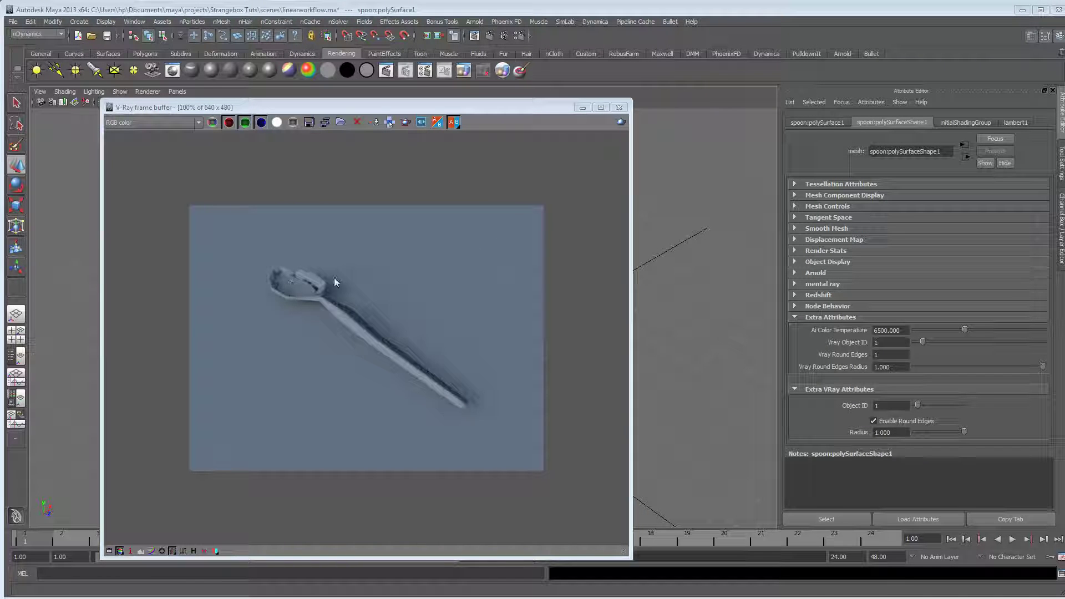
Set the round edges radius to 0.101 and move the frame buffer aside
{"action": "left_click_drag", "start_coordinate": [959, 433], "coordinate": [940, 433]}
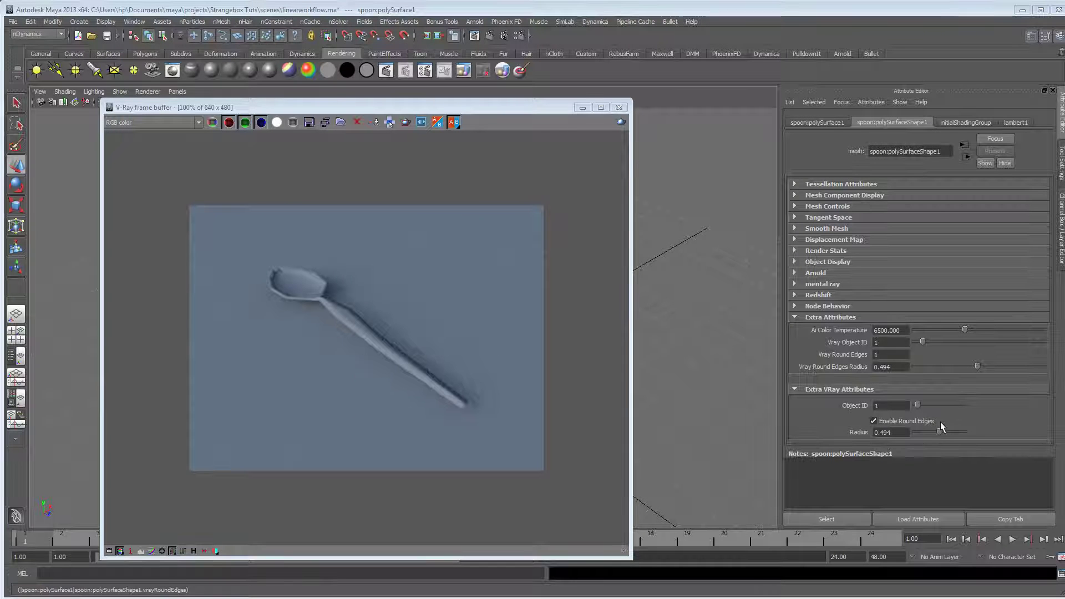
{"action": "left_click_drag", "start_coordinate": [938, 432], "coordinate": [921, 431]}
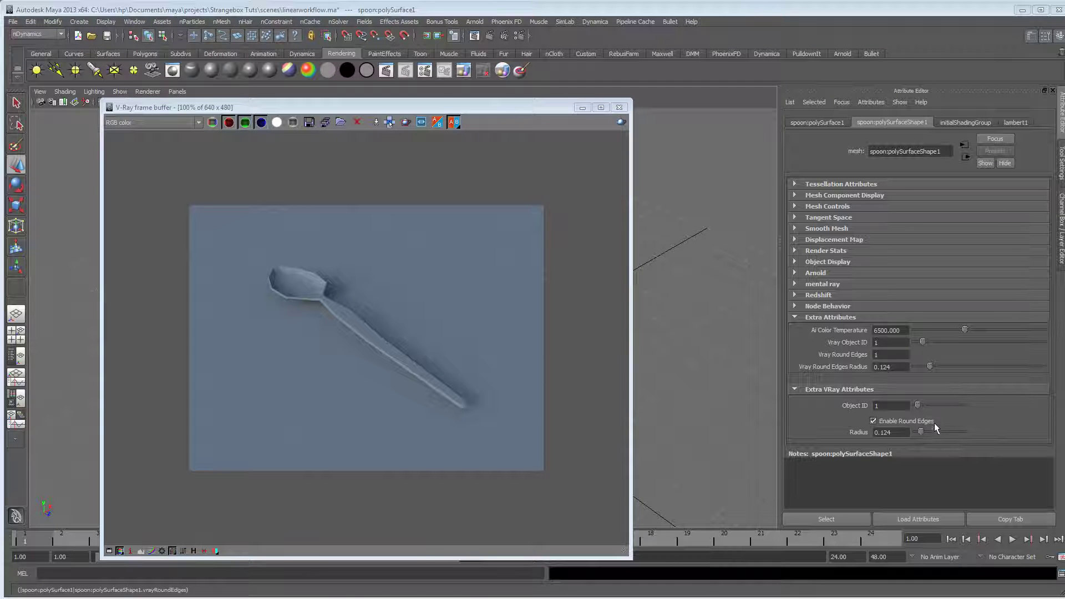
{"action": "left_click_drag", "start_coordinate": [922, 432], "coordinate": [920, 432]}
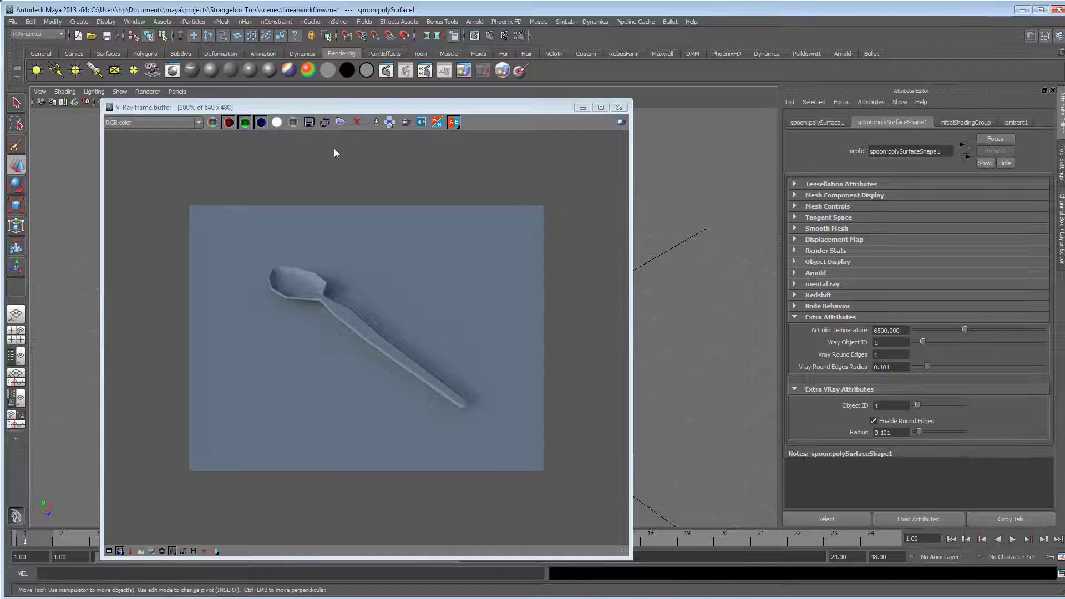
{"action": "left_click_drag", "start_coordinate": [335, 108], "coordinate": [431, 116]}
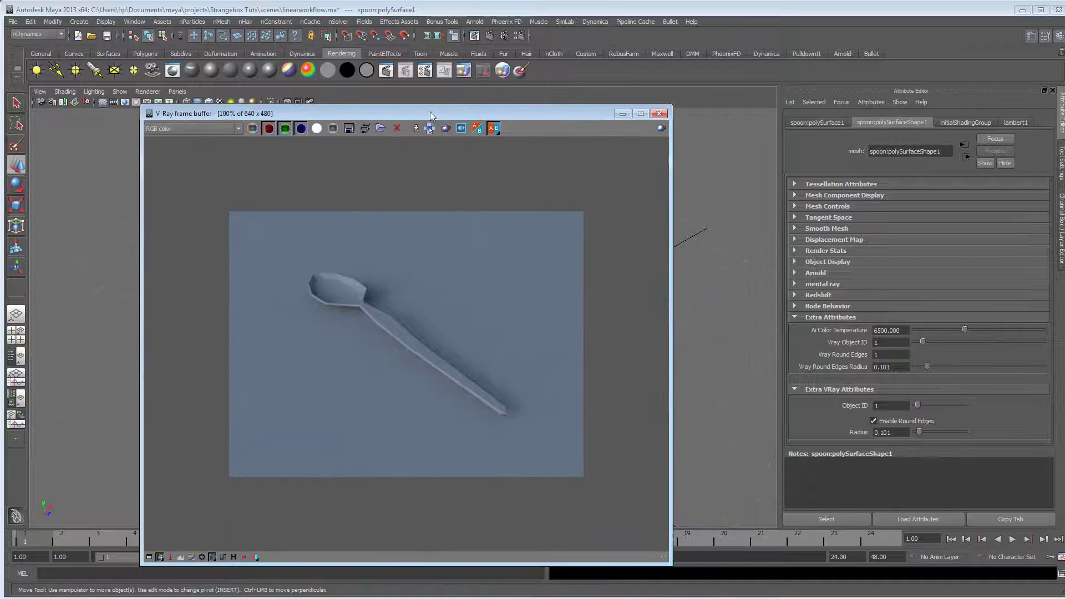
Add V-Ray Subdivision attributes to the spoon mesh and re-render it smooth
{"action": "left_click", "coordinate": [871, 101]}
{"action": "mouse_move", "coordinate": [881, 144]}
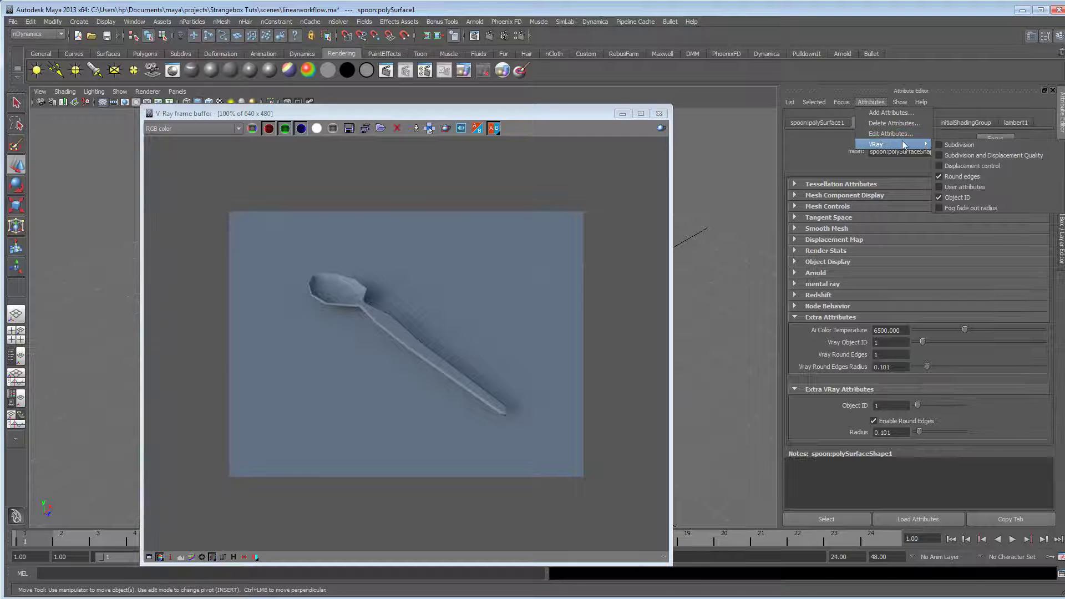
{"action": "left_click", "coordinate": [960, 144]}
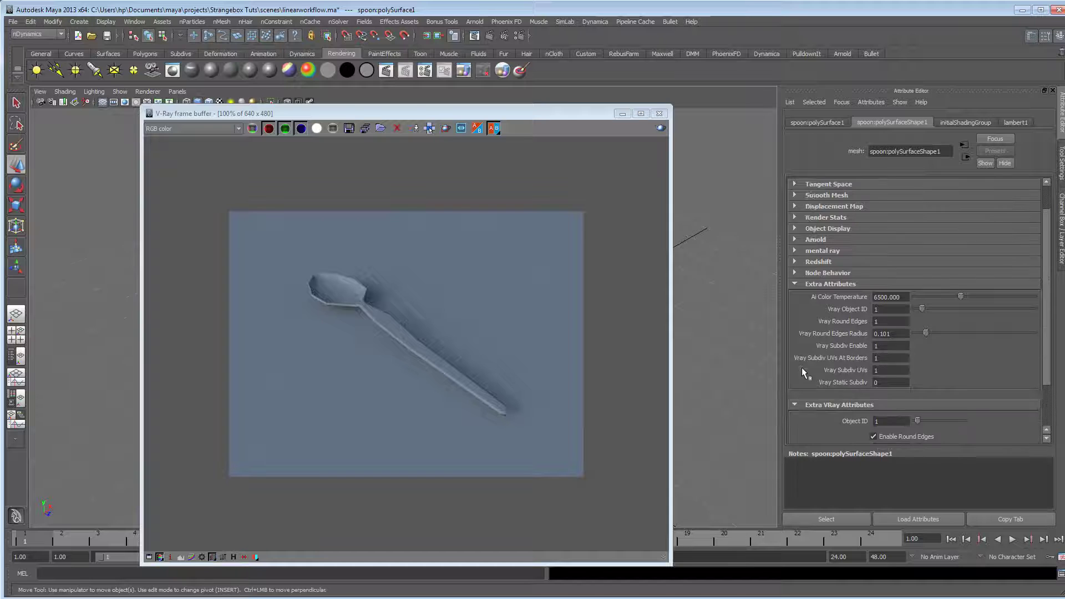
{"action": "scroll", "coordinate": [801, 368], "scroll_direction": "down", "scroll_amount": 3}
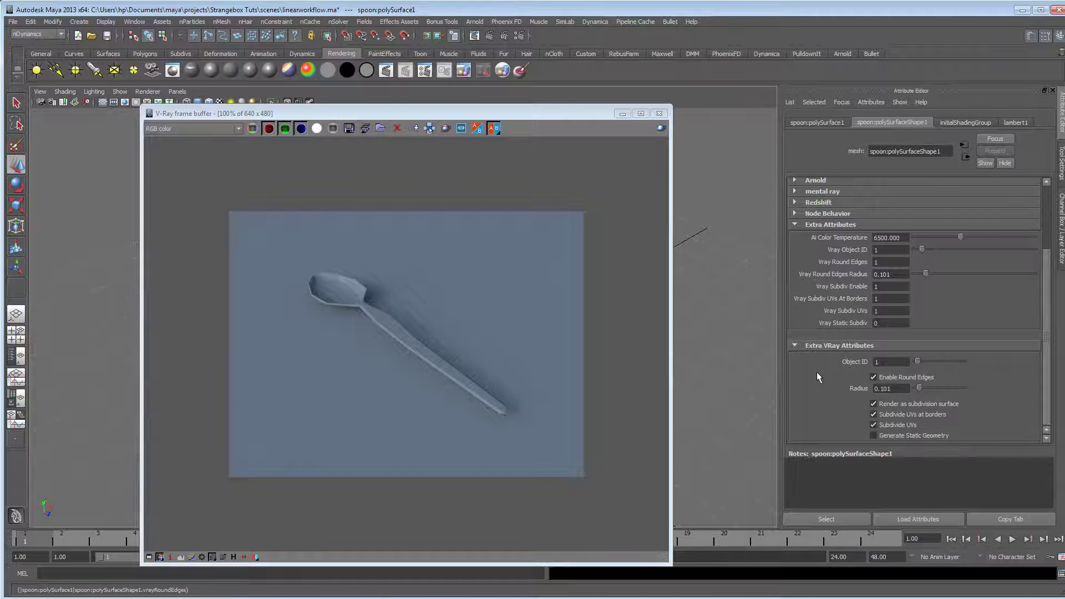
{"action": "scroll", "coordinate": [825, 377], "scroll_direction": "up", "scroll_amount": 2}
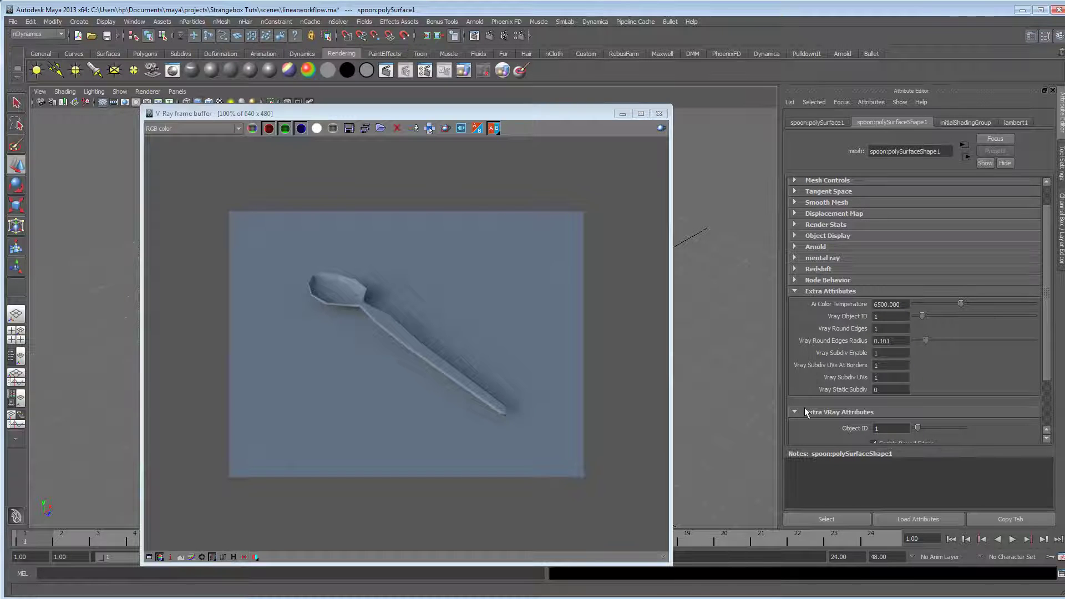
{"action": "left_click", "coordinate": [661, 128]}
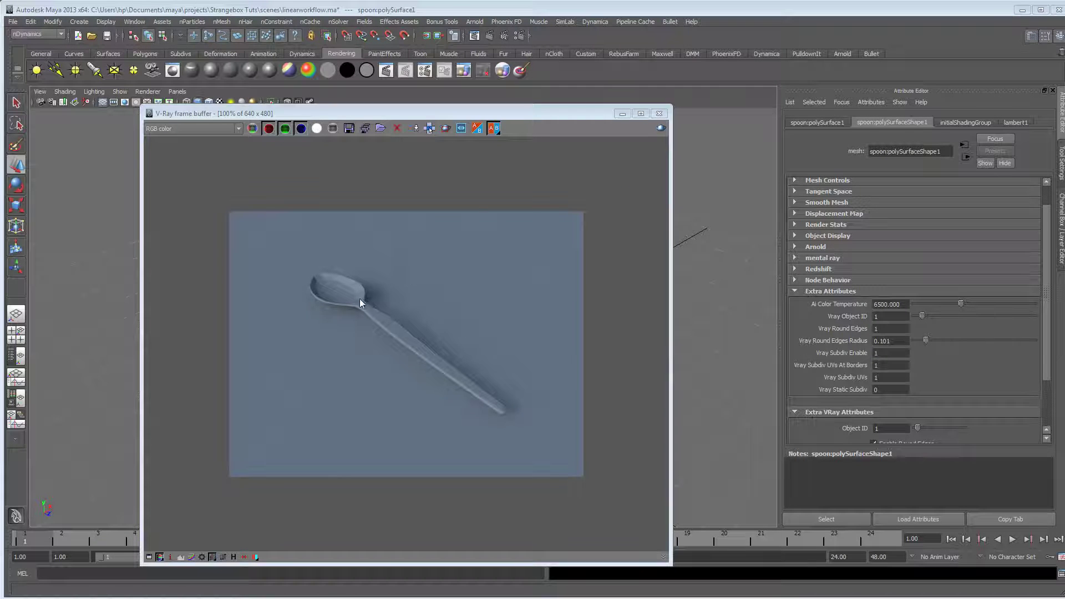
Remove the V-Ray Round Edges attributes, collapse Extra Attributes, and re-render with subdivision only
{"action": "left_click", "coordinate": [871, 102]}
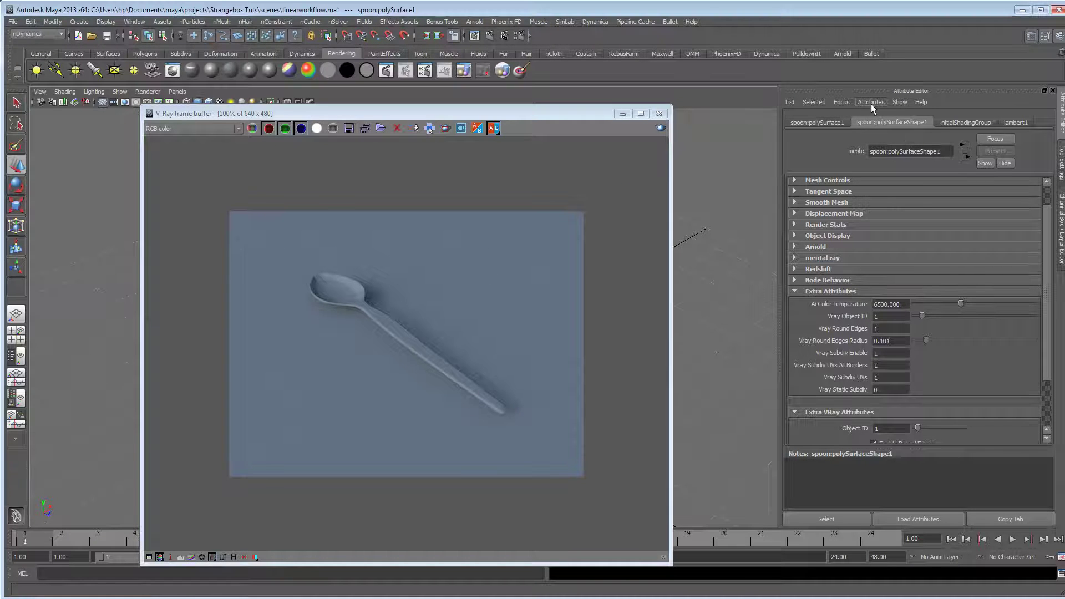
{"action": "mouse_move", "coordinate": [875, 145]}
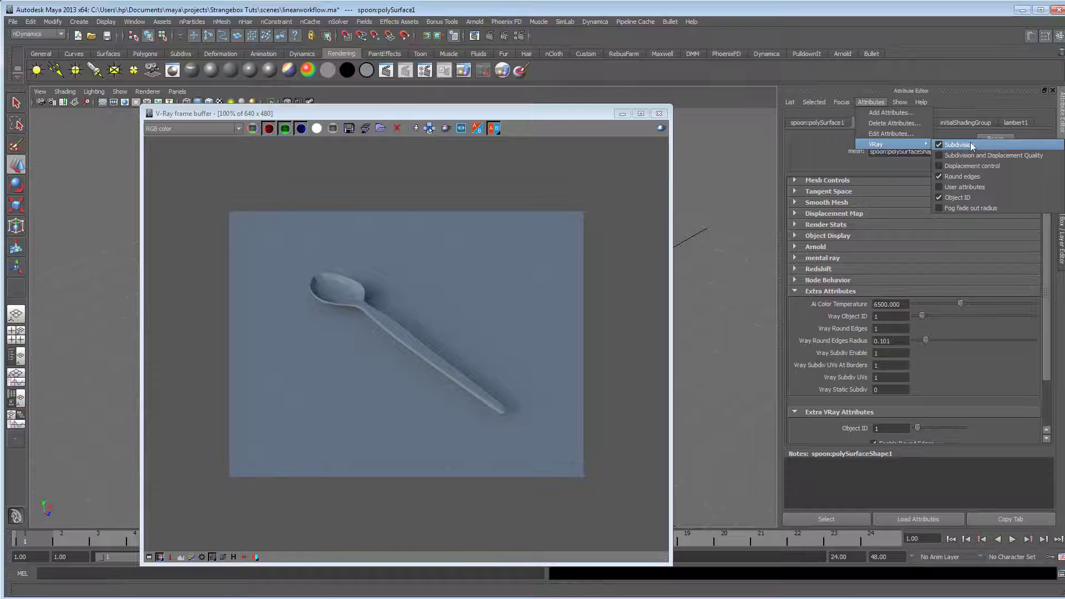
{"action": "left_click", "coordinate": [964, 176]}
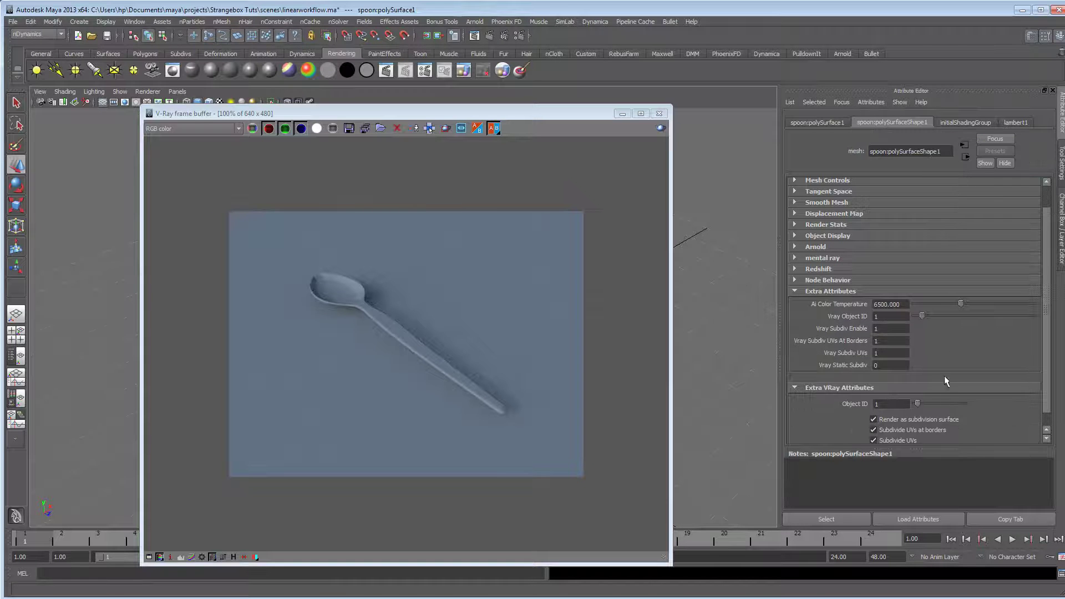
{"action": "scroll", "coordinate": [1018, 380], "scroll_direction": "down", "scroll_amount": 1}
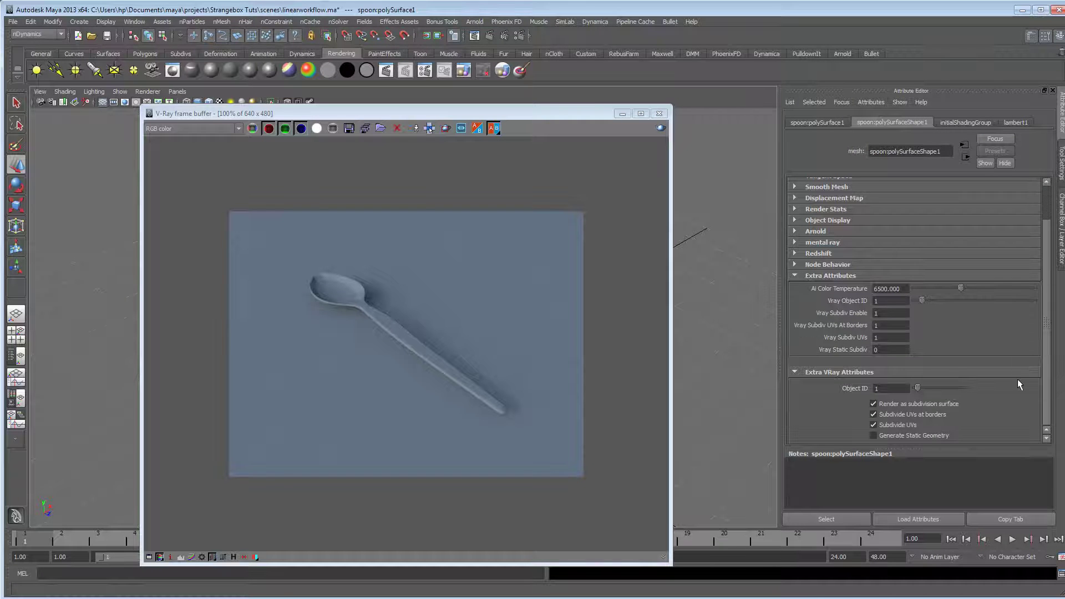
{"action": "left_click", "coordinate": [808, 278]}
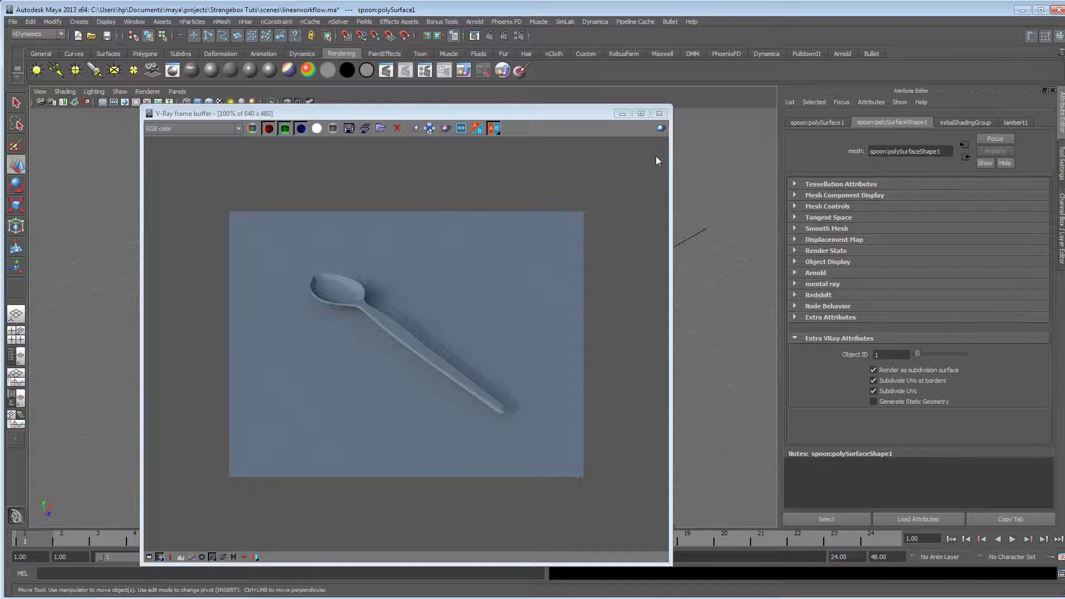
{"action": "left_click", "coordinate": [661, 127]}
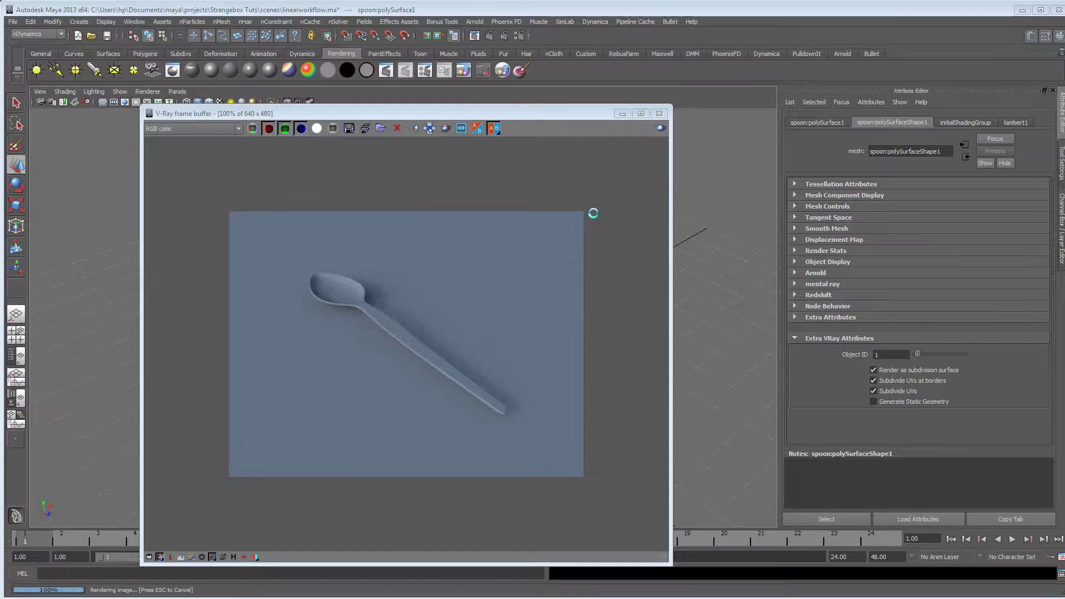
Move the frame buffer right and tumble around the low-poly spoon beside the smooth render
{"action": "left_click_drag", "start_coordinate": [358, 114], "coordinate": [668, 85]}
{"action": "left_click_drag", "start_coordinate": [311, 292], "coordinate": [259, 291], "text": "alt"}
{"action": "scroll", "coordinate": [388, 288], "scroll_direction": "up", "scroll_amount": 6}
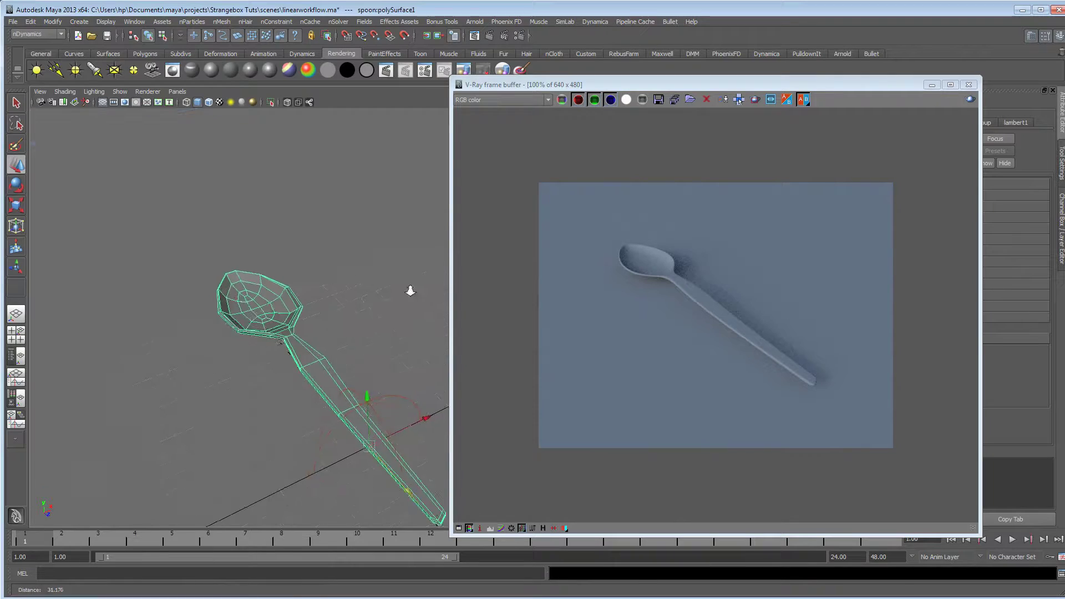
{"action": "left_click_drag", "start_coordinate": [331, 305], "coordinate": [281, 295], "text": "alt"}
{"action": "left_click_drag", "start_coordinate": [243, 325], "coordinate": [254, 315], "text": "alt"}
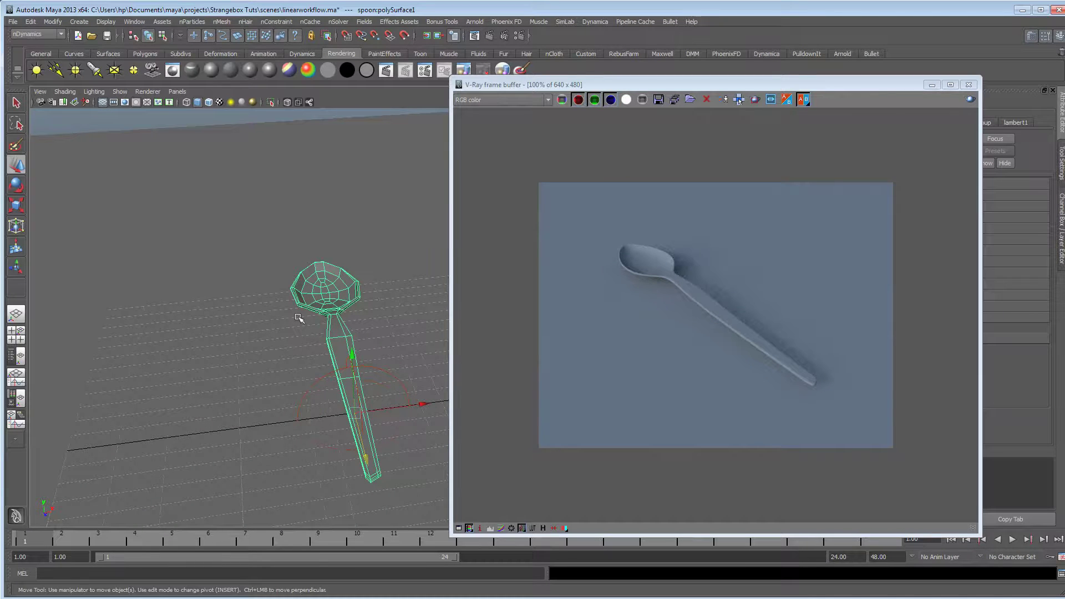
{"action": "left_click_drag", "start_coordinate": [278, 324], "coordinate": [274, 309], "text": "alt"}
{"action": "middle_click_drag", "start_coordinate": [273, 310], "coordinate": [298, 327], "text": "alt"}
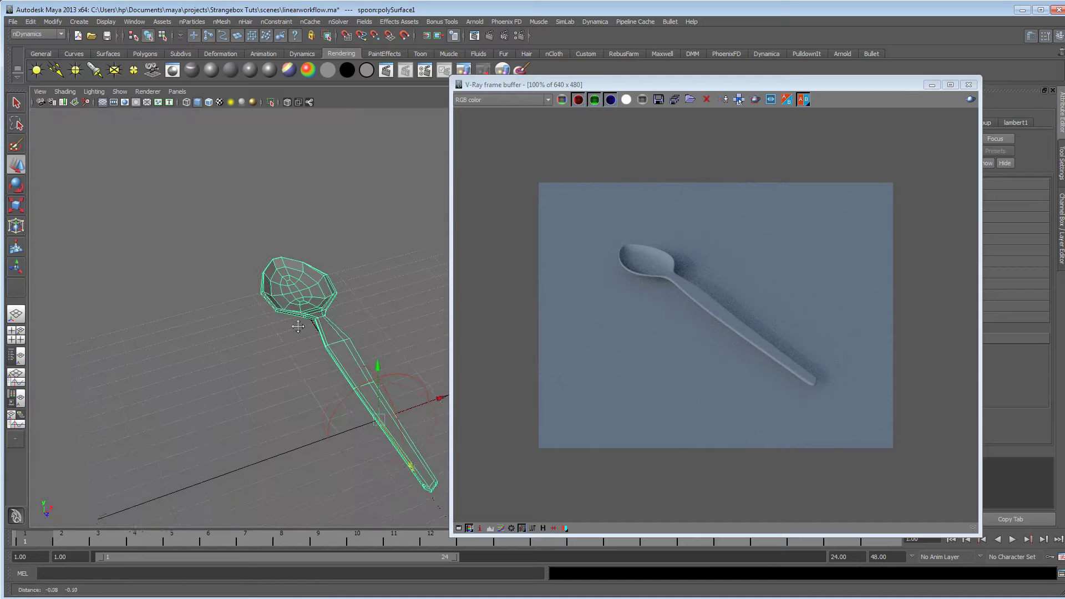
{"action": "right_click_drag", "start_coordinate": [337, 309], "coordinate": [347, 311], "text": "alt"}
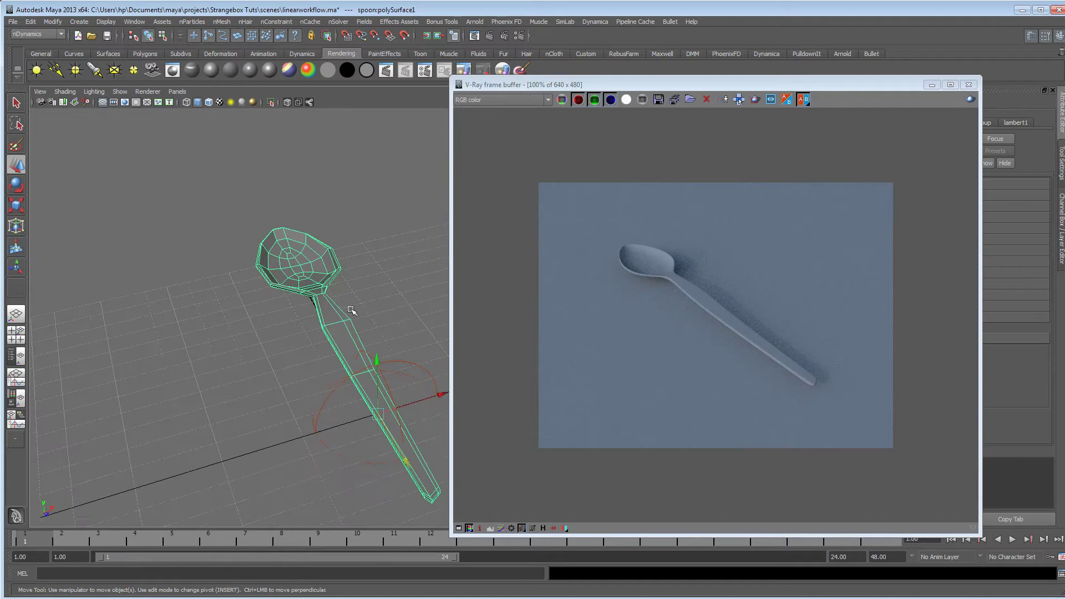